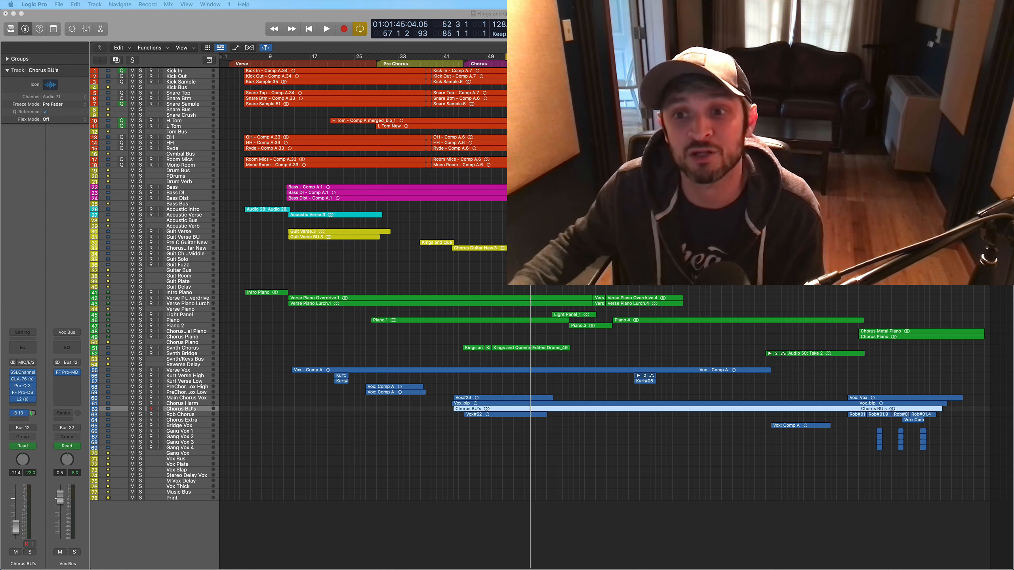
- Play the full mix from around bar 52 in the first chorus through to bar 81
key(comma)
key(comma)
key(comma)
key(comma)
key(comma)
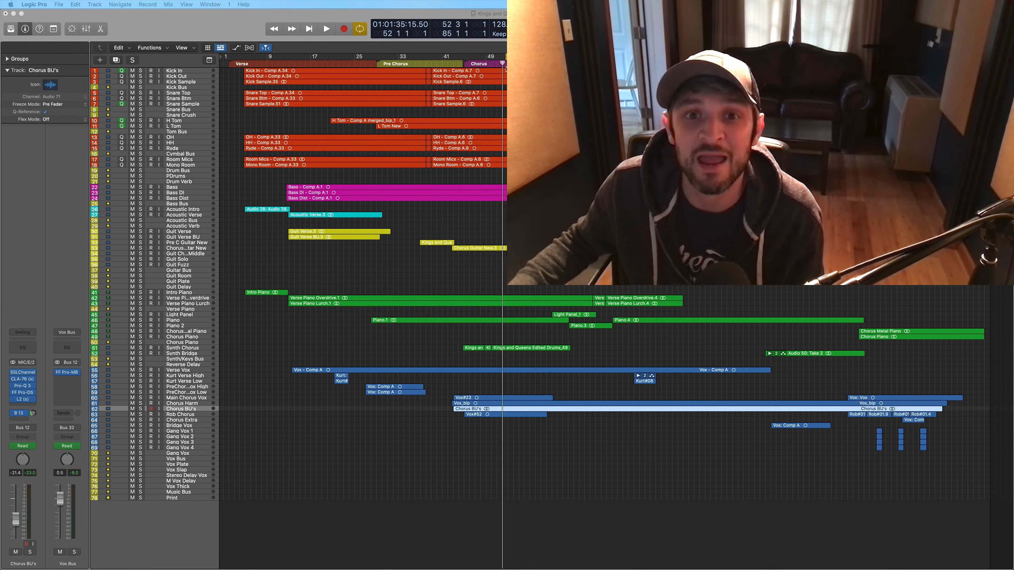
key(space)
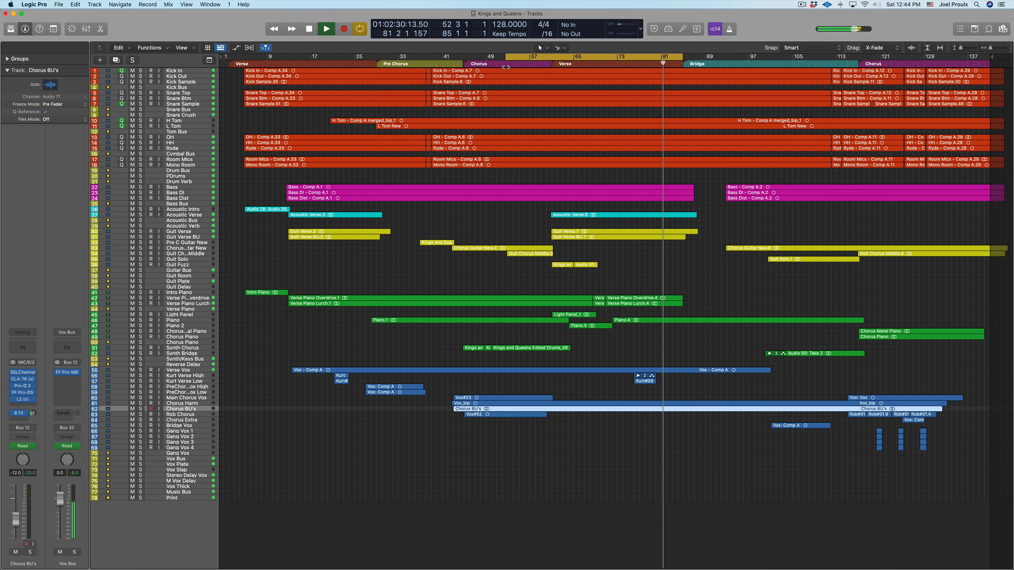
key(space)
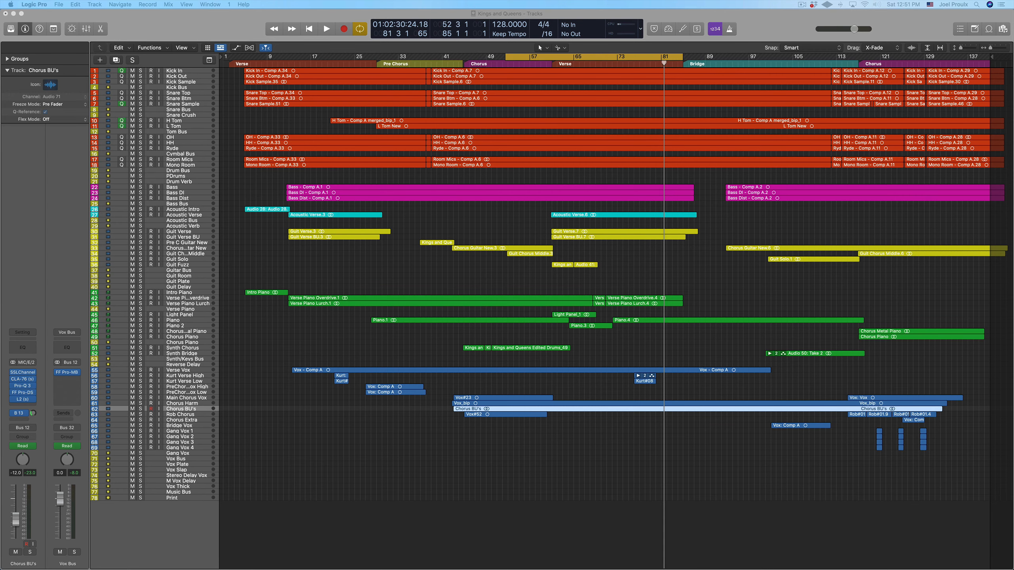
- Enlarge the Main Chorus Vox and Chorus BU's tracks to show their waveforms, and select the Chorus BU's region
click(96, 399)
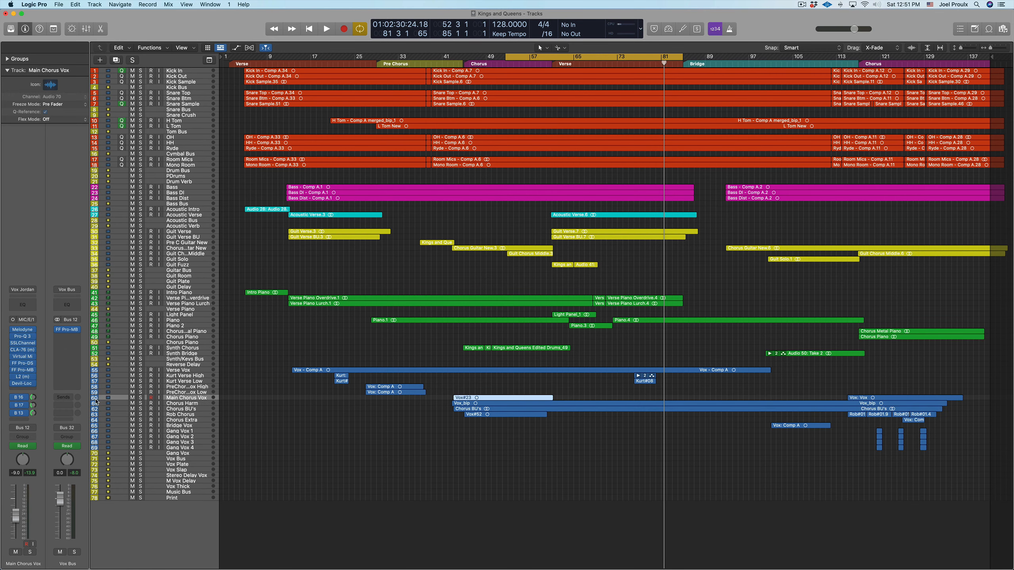
drag(95, 400, 96, 437)
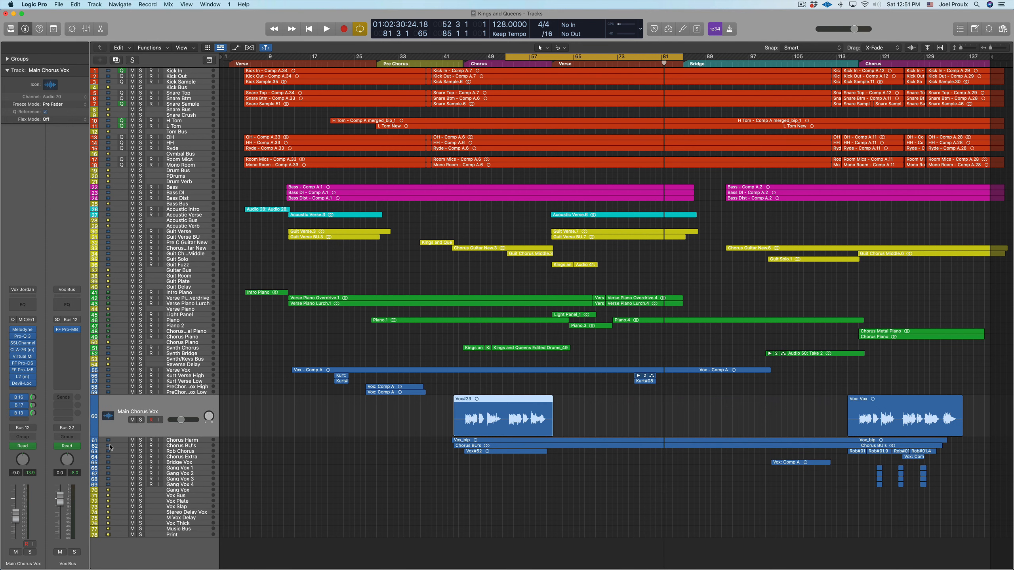
click(93, 446)
drag(93, 447, 122, 513)
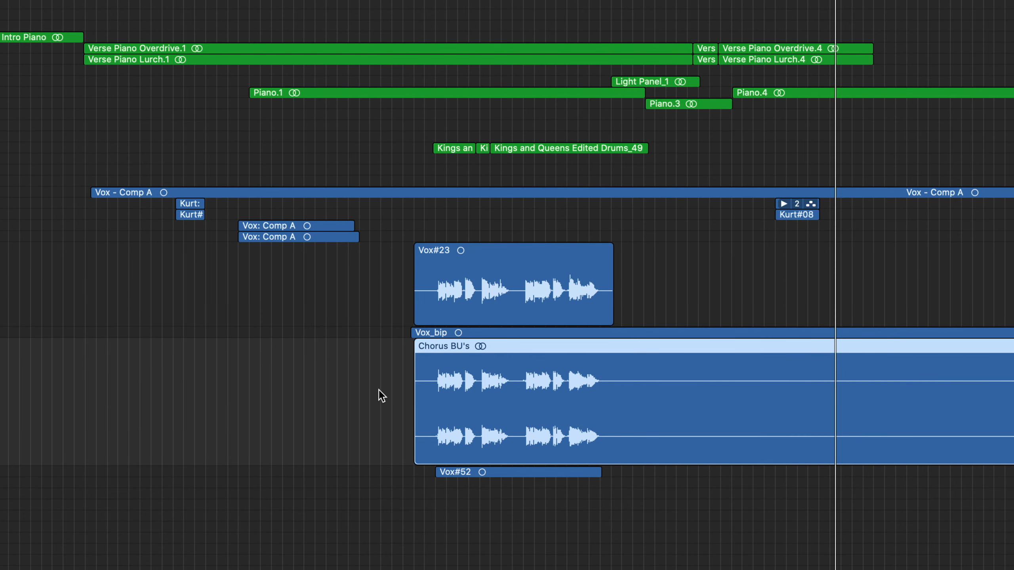
click(496, 259)
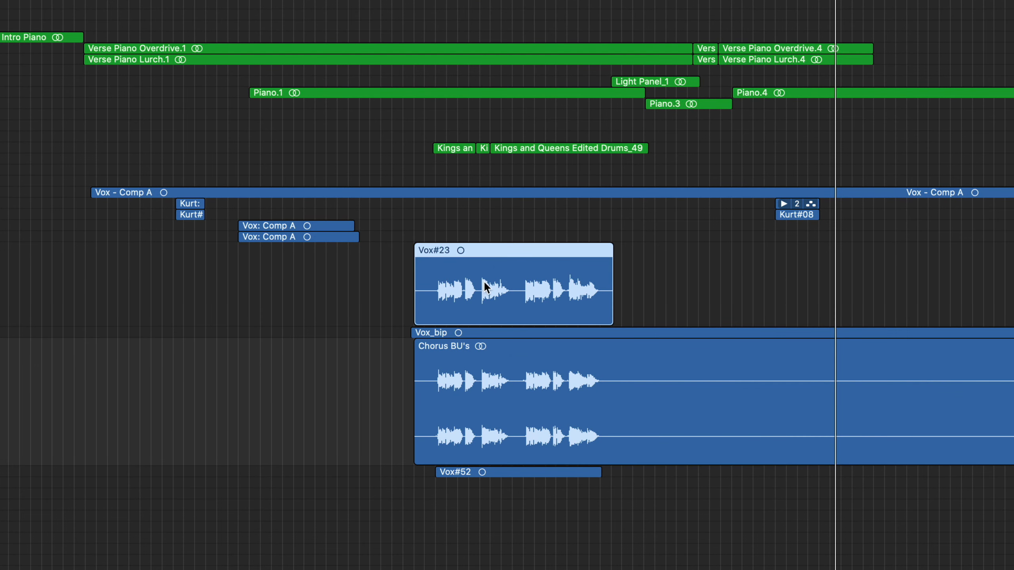
click(509, 385)
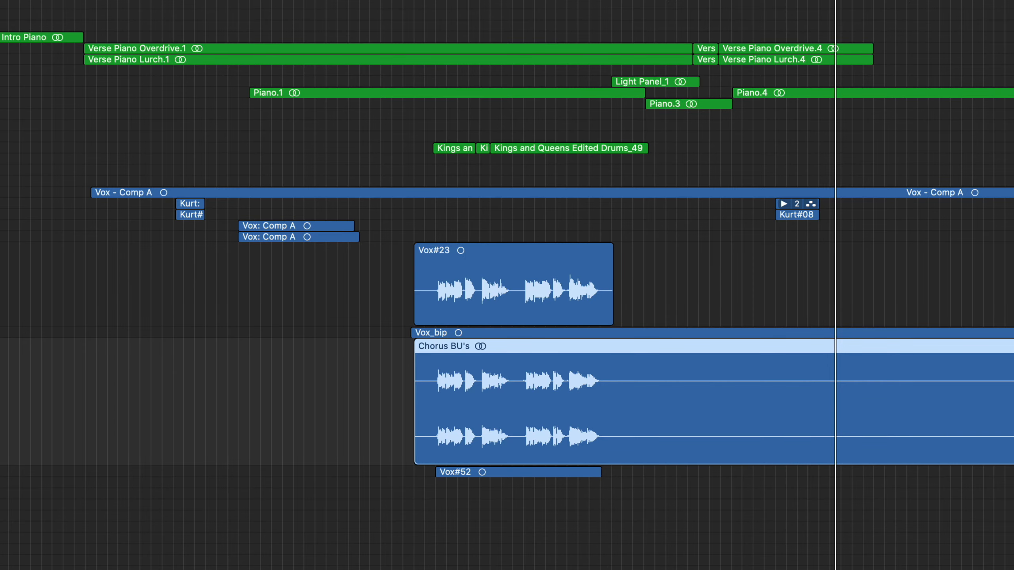
- Solo the Chorus BU's track and listen to it from bar 53 in the first chorus
click(141, 456)
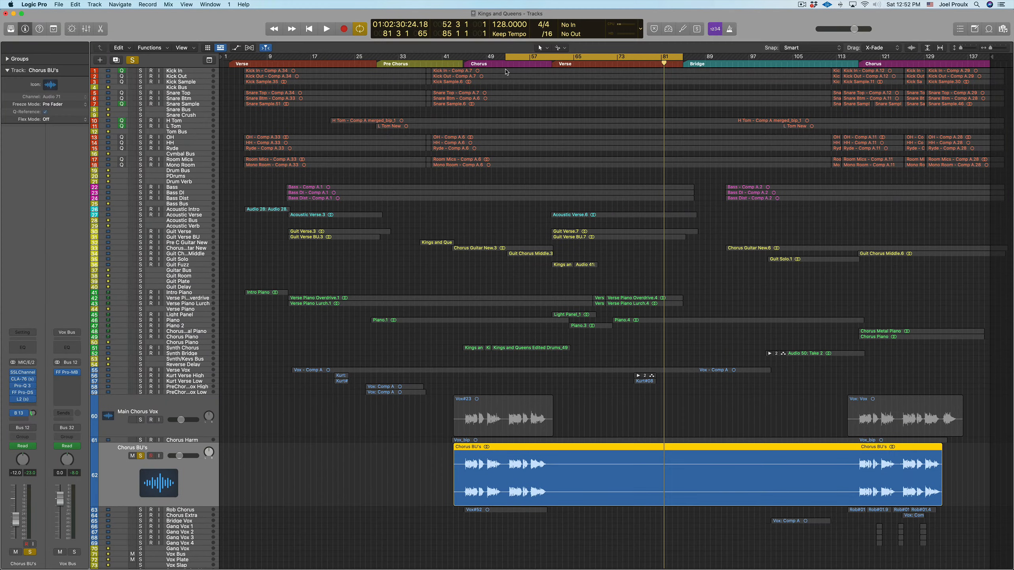
click(506, 64)
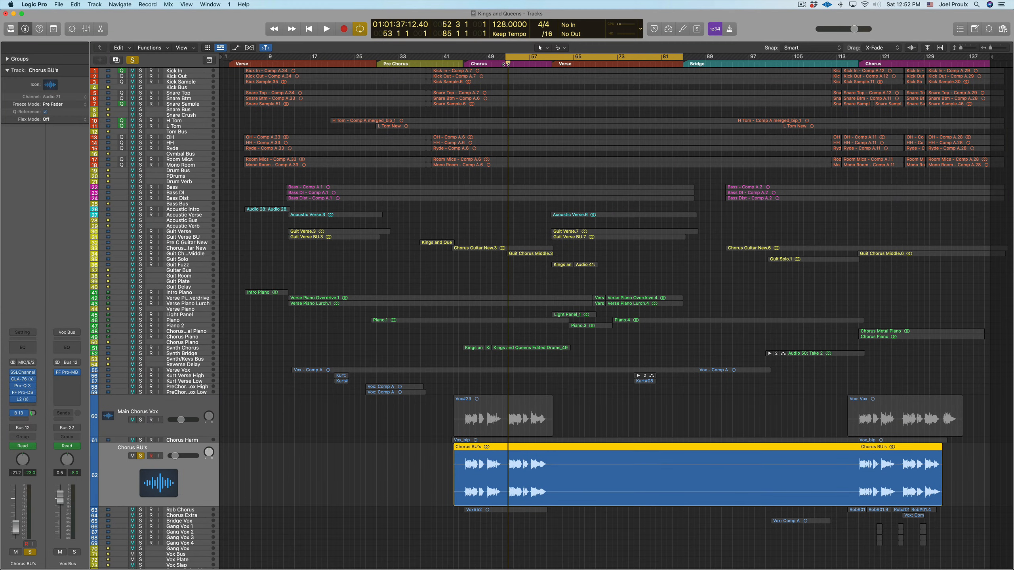
key(space)
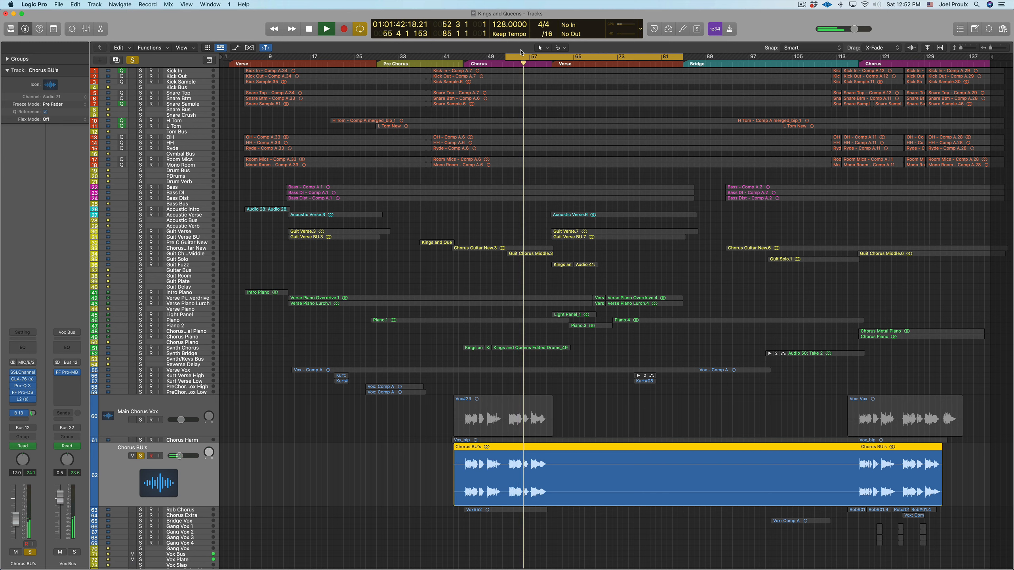
key(space)
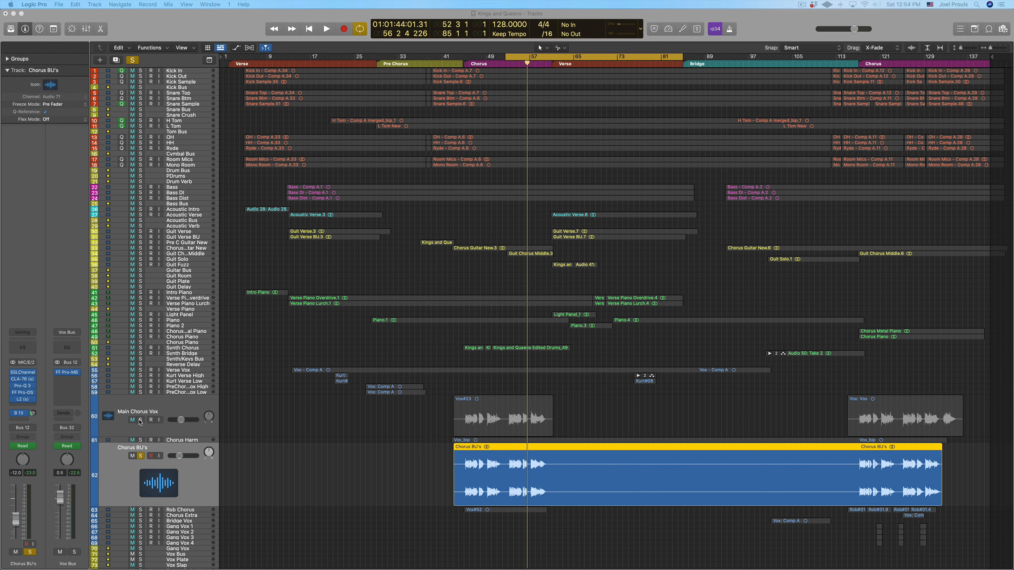
- Compare the Chorus BU's with and without the lead by toggling solo on Main Chorus Vox
click(141, 421)
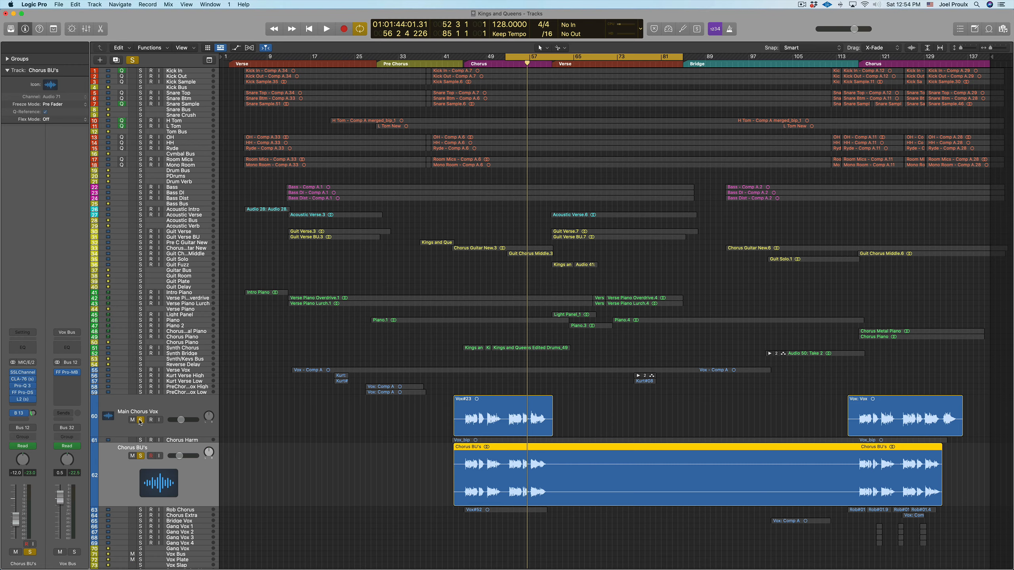
click(140, 421)
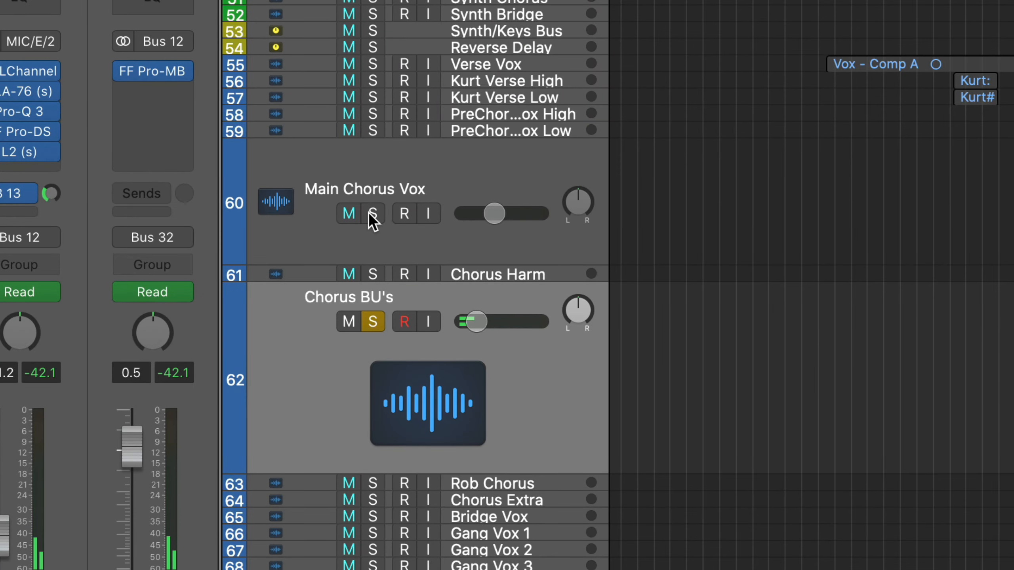
click(372, 213)
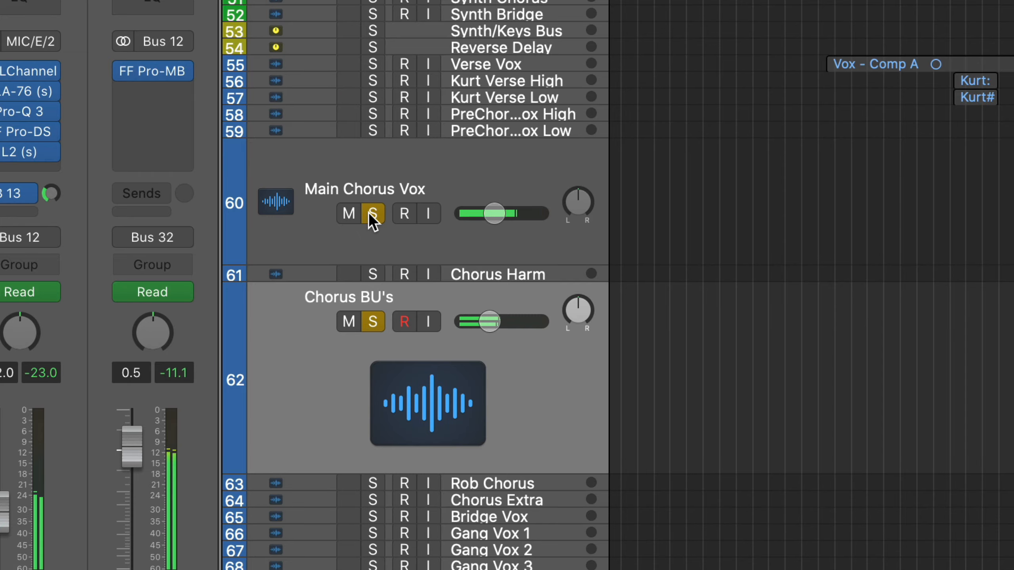
click(370, 213)
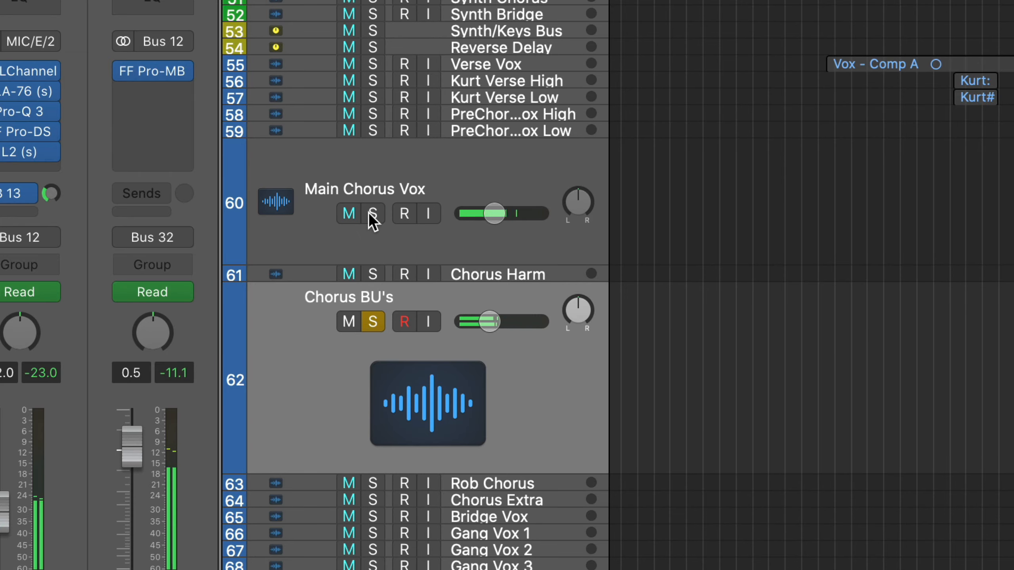
click(368, 213)
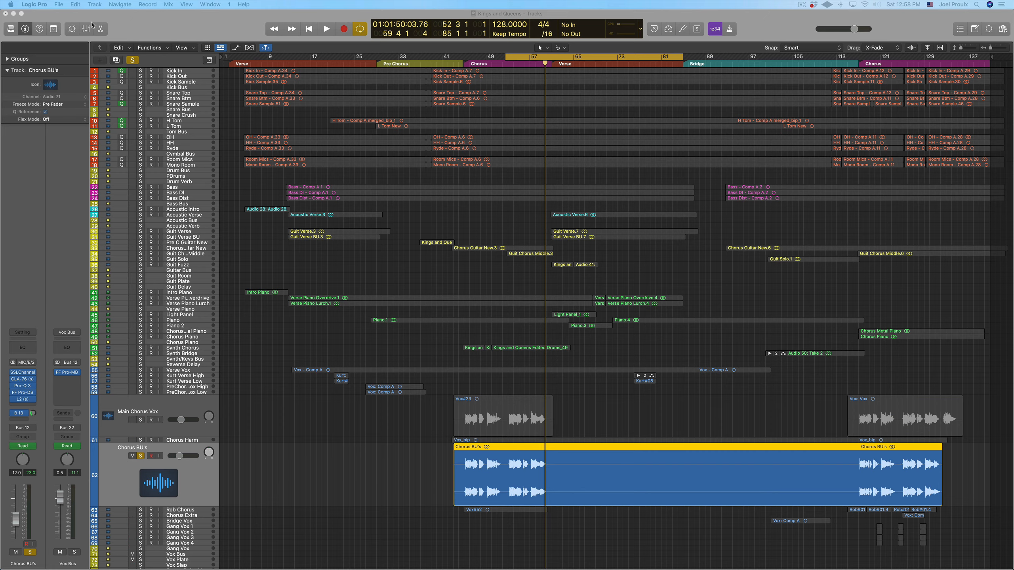
- Show the mixer and open the SSLChannel plug-in on the Chorus BU's channel to examine its high-pass filter
click(87, 28)
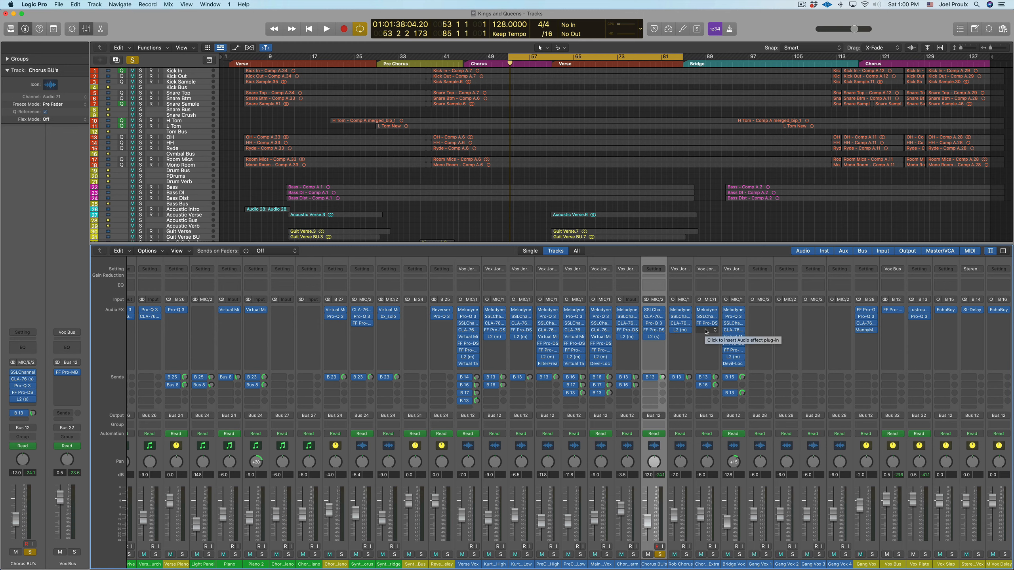
click(654, 311)
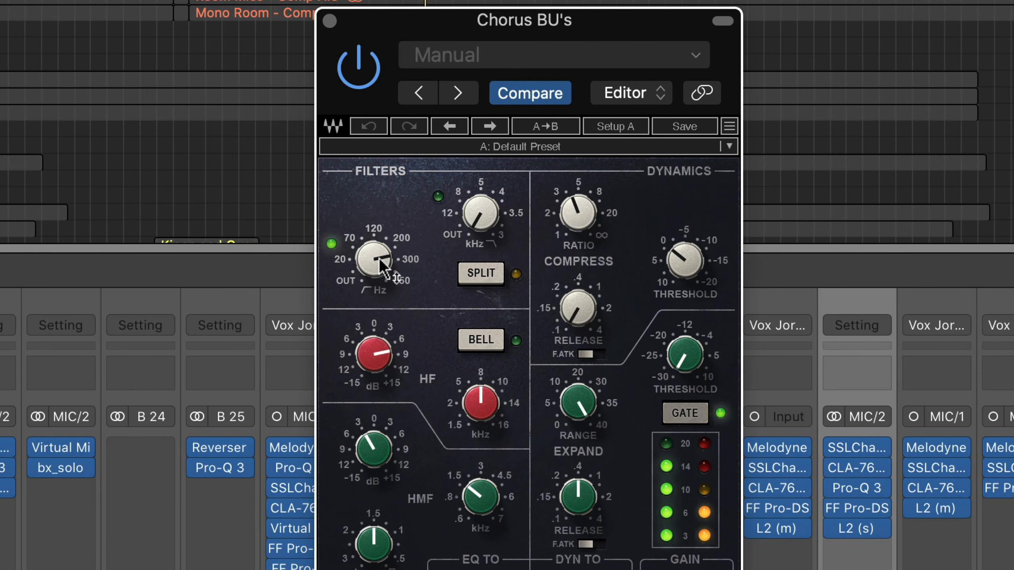
mouse_move(380, 259)
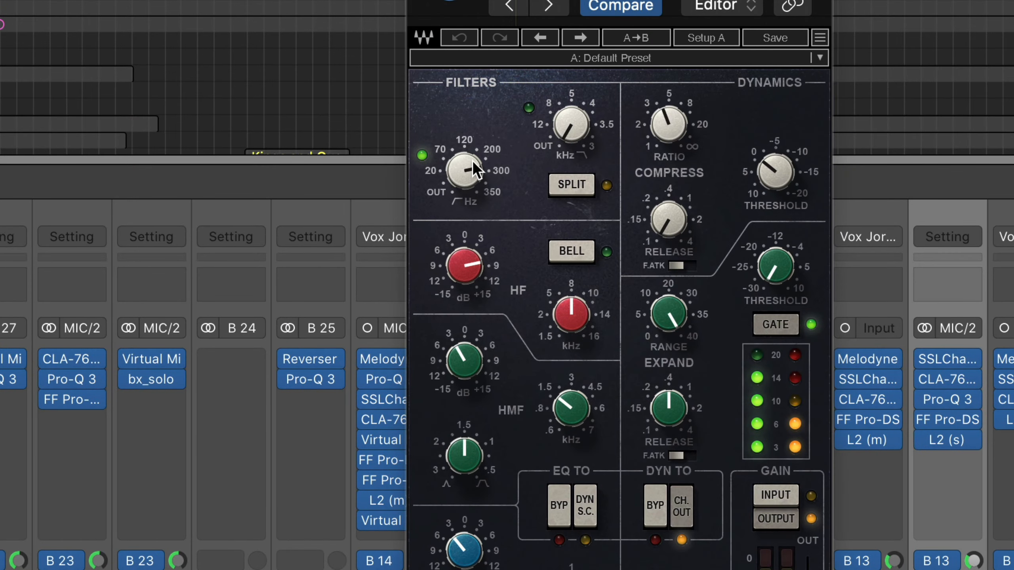
mouse_move(477, 177)
mouse_move(578, 328)
mouse_down()
mouse_move(575, 308)
mouse_move(575, 328)
mouse_up()
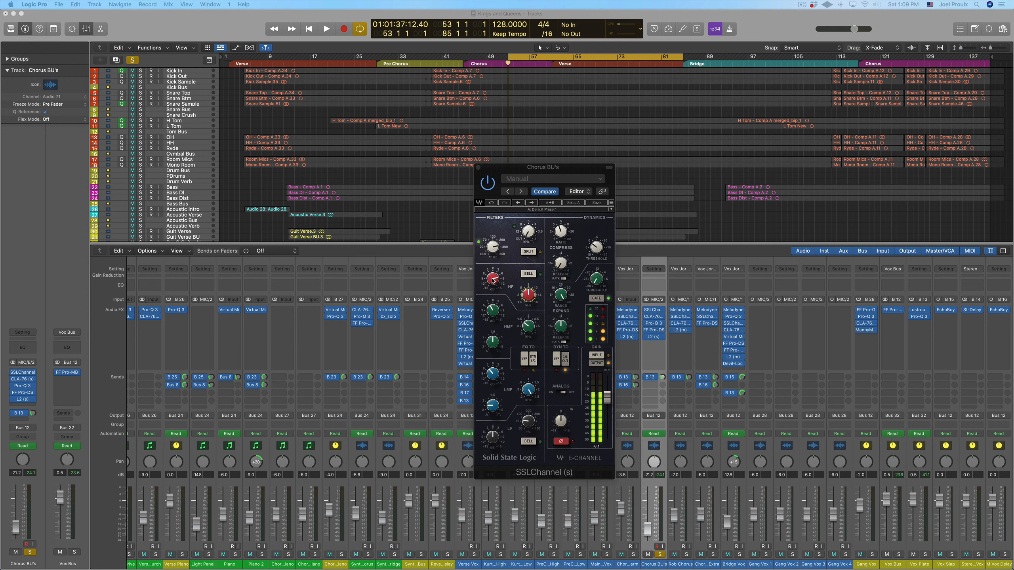
- Try an extreme HF gain boost on the SSLChannel EQ during playback from bar 53, and undo it
mouse_move(494, 281)
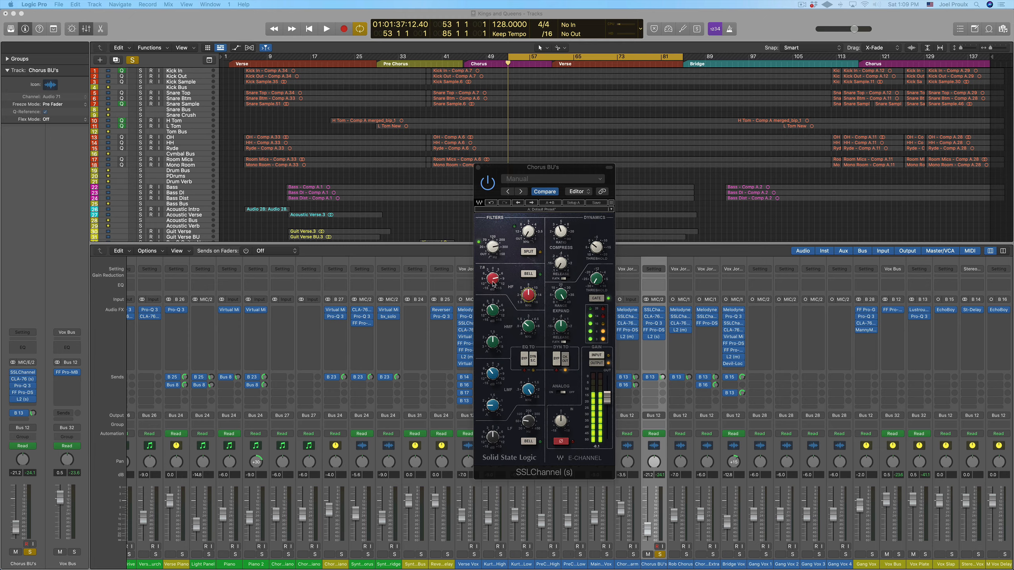
drag(513, 65, 508, 65)
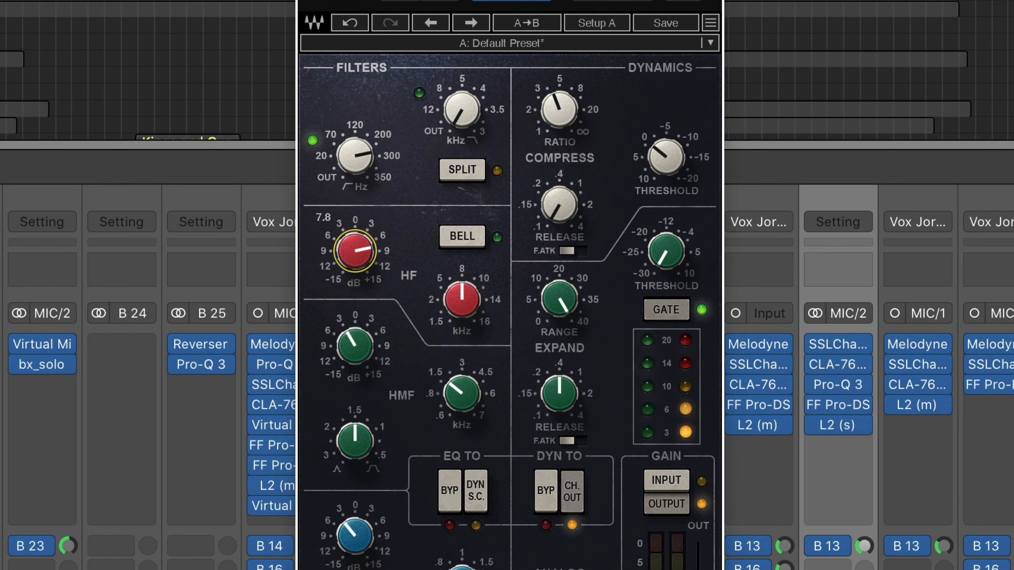
drag(353, 262, 353, 223)
mouse_move(355, 251)
mouse_down()
mouse_move(355, 313)
mouse_move(355, 250)
mouse_up()
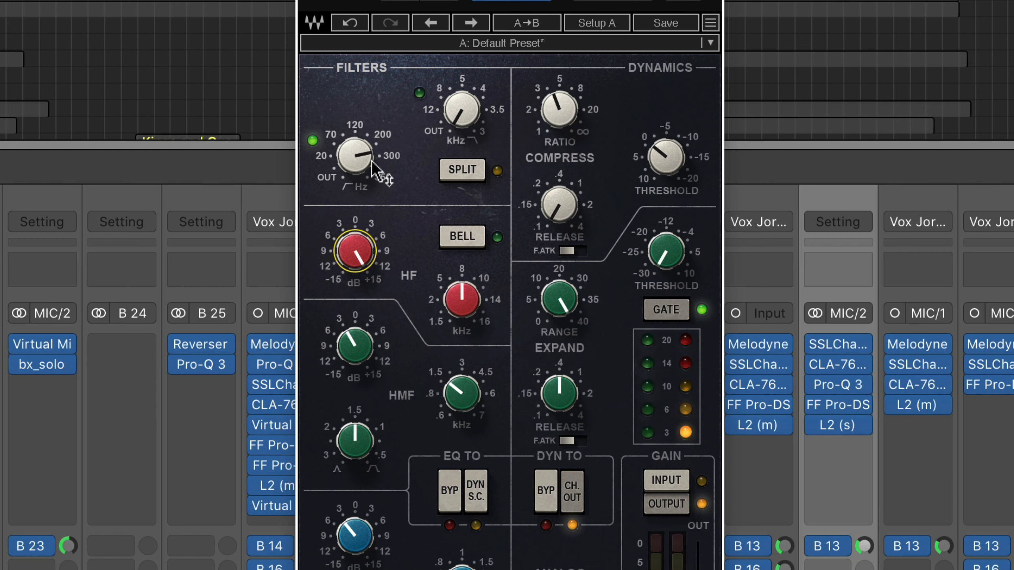
click(351, 22)
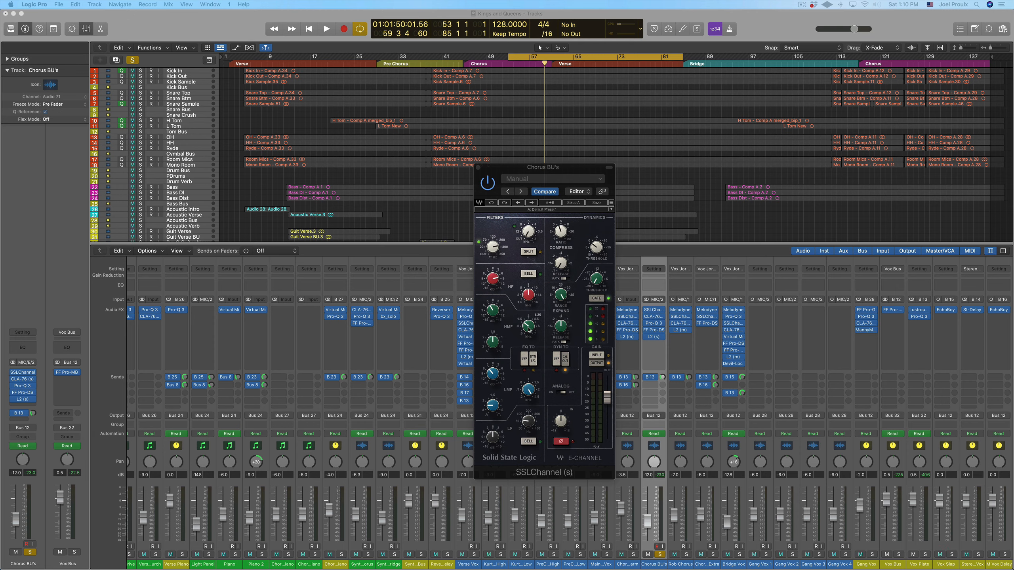
- Close SSLChannel, open the CLA-76 compressor on Chorus BU's, and adjust its release with the attack at 5.07
mouse_move(528, 327)
click(478, 168)
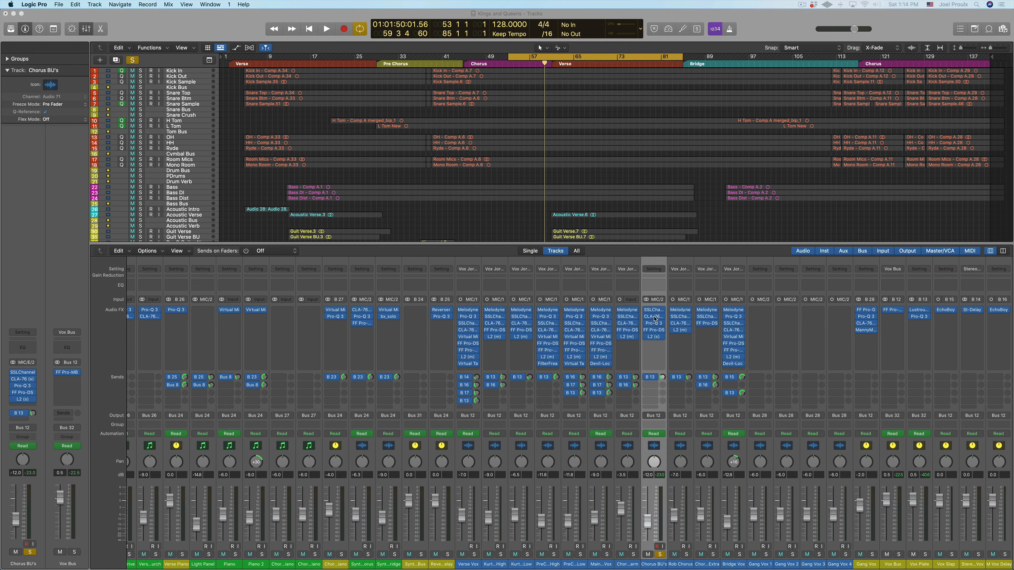
click(654, 317)
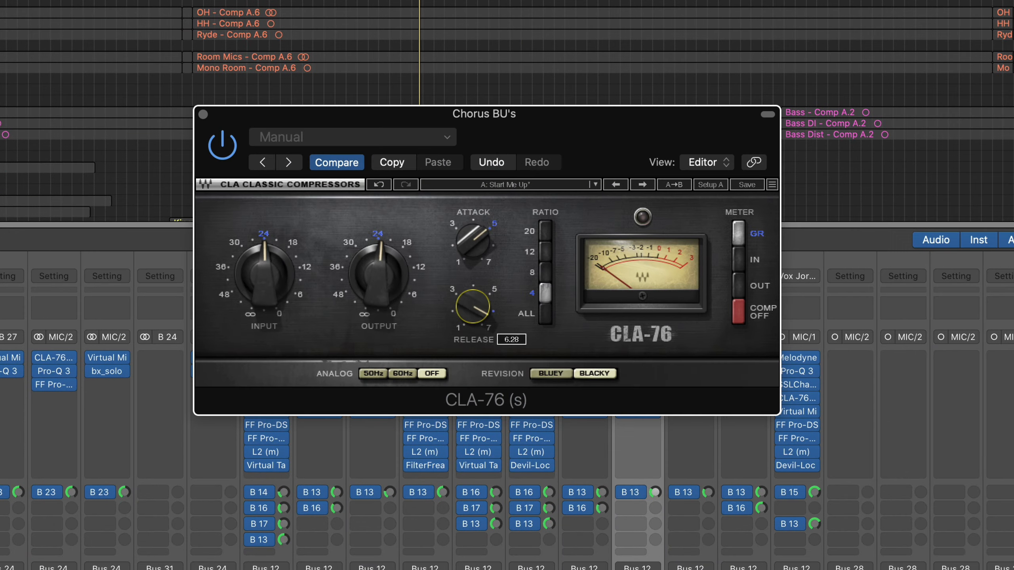
click(570, 283)
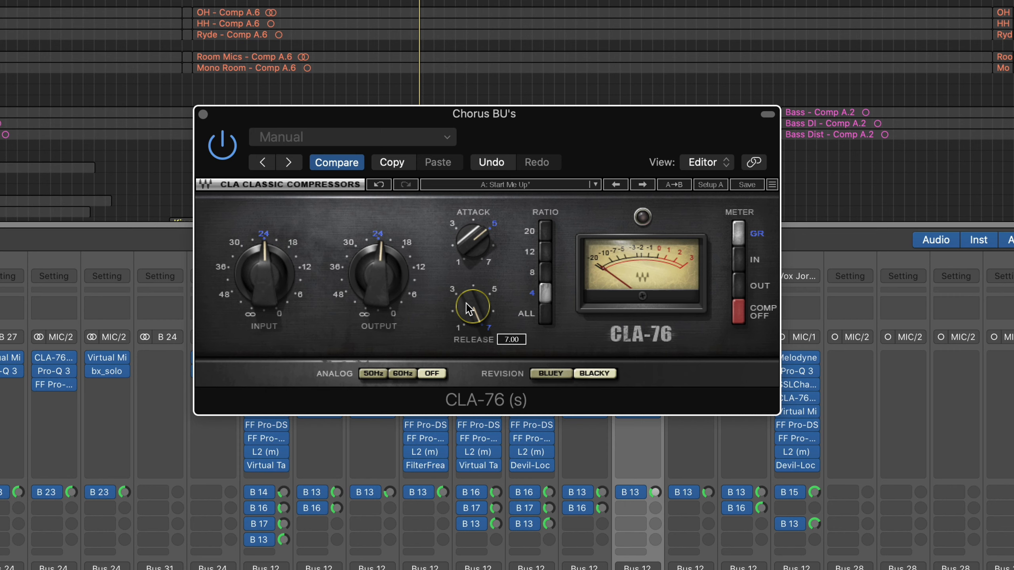
mouse_move(469, 235)
mouse_down()
mouse_move(469, 255)
mouse_move(474, 245)
mouse_up()
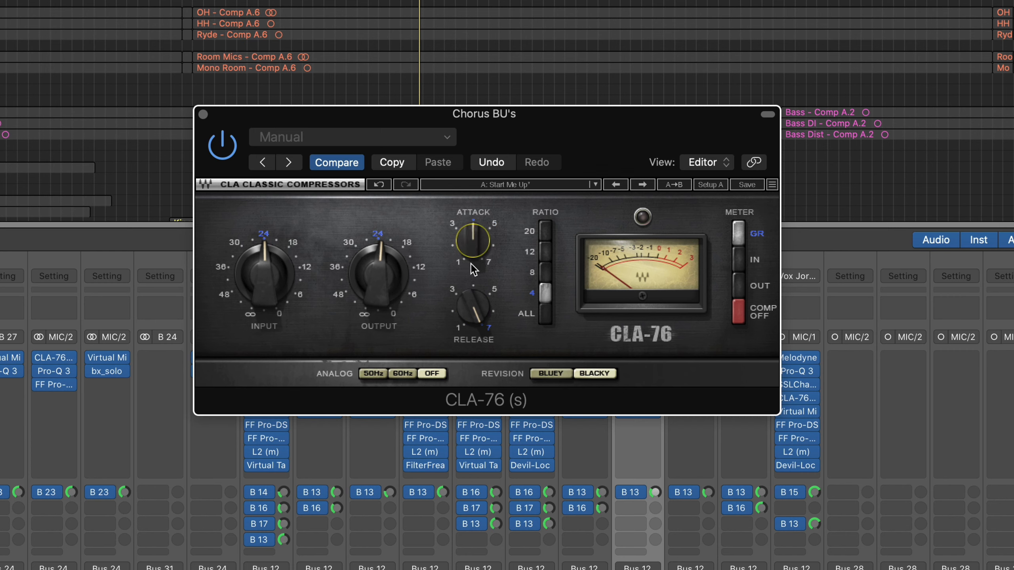
mouse_move(472, 250)
drag(473, 250, 473, 232)
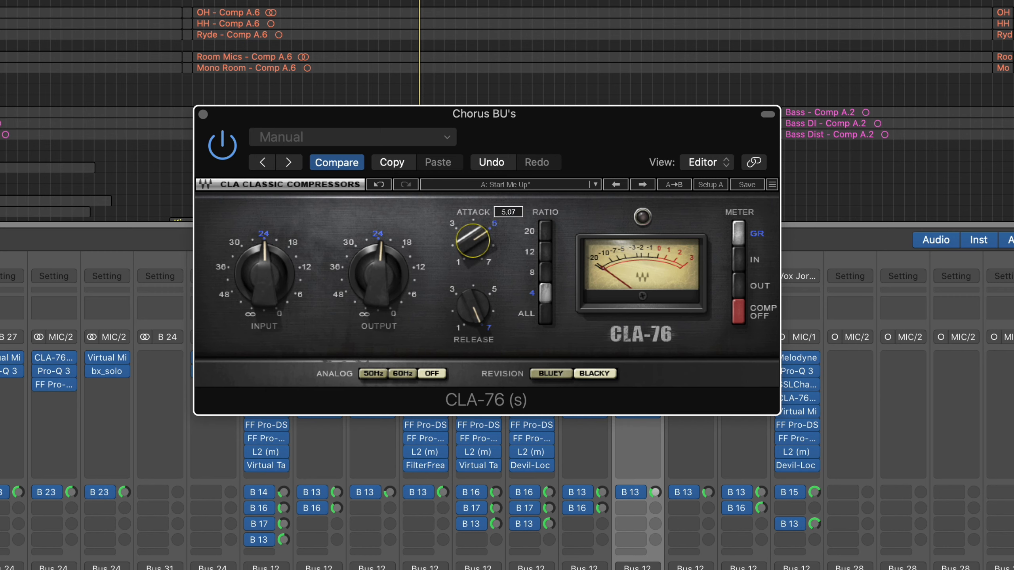
mouse_move(472, 307)
mouse_down()
mouse_move(473, 320)
mouse_move(471, 299)
mouse_up()
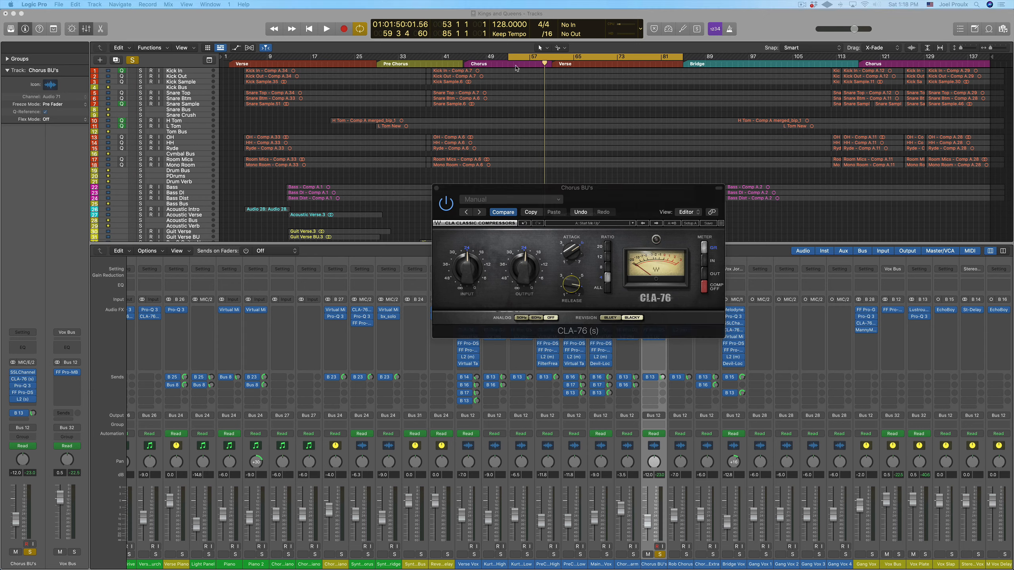
- Audition the soloed Chorus BU's through the CLA-76, close the compressor, and replay the chorus from bar 53
key(Return)
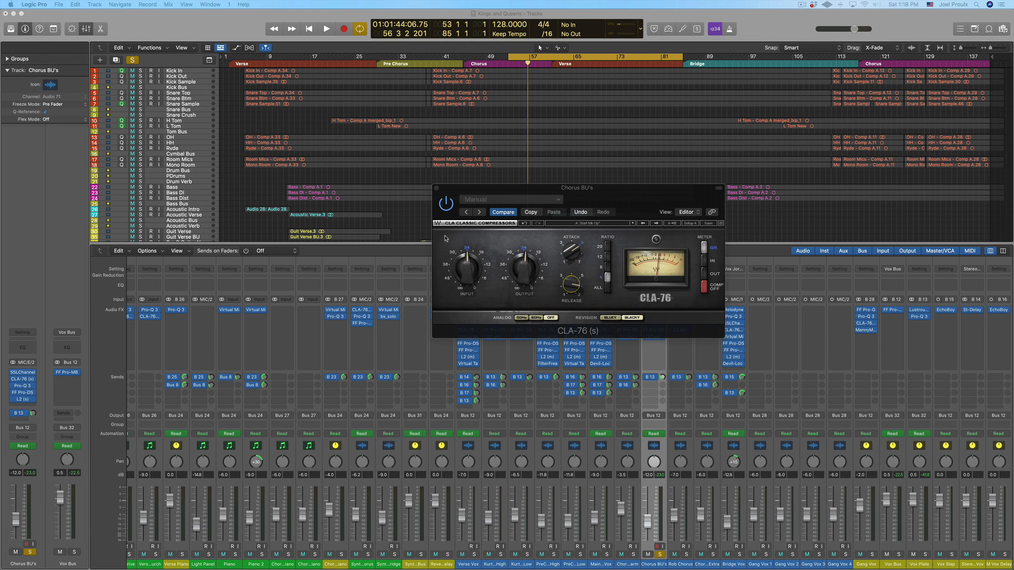
click(437, 188)
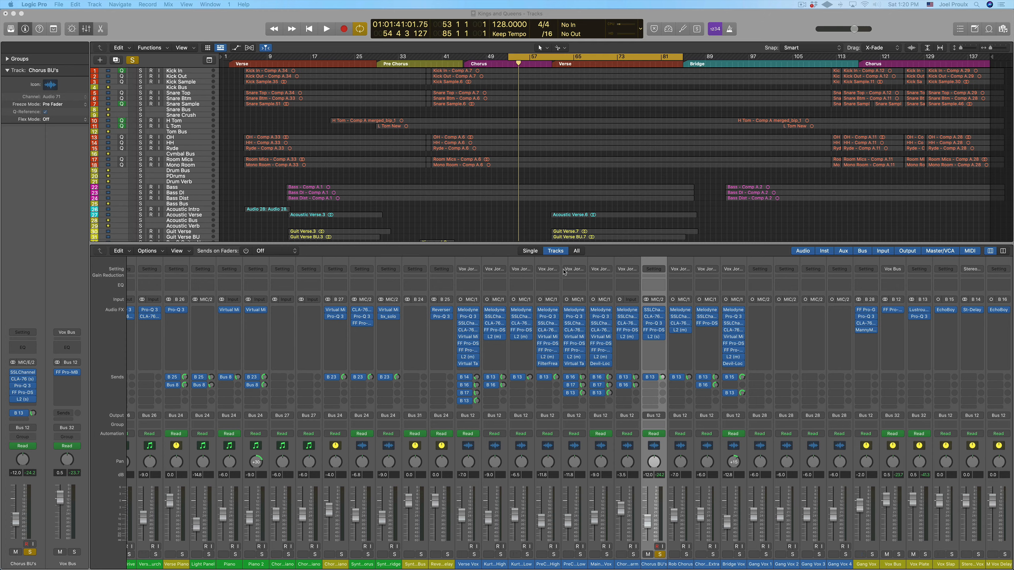
drag(518, 64, 508, 64)
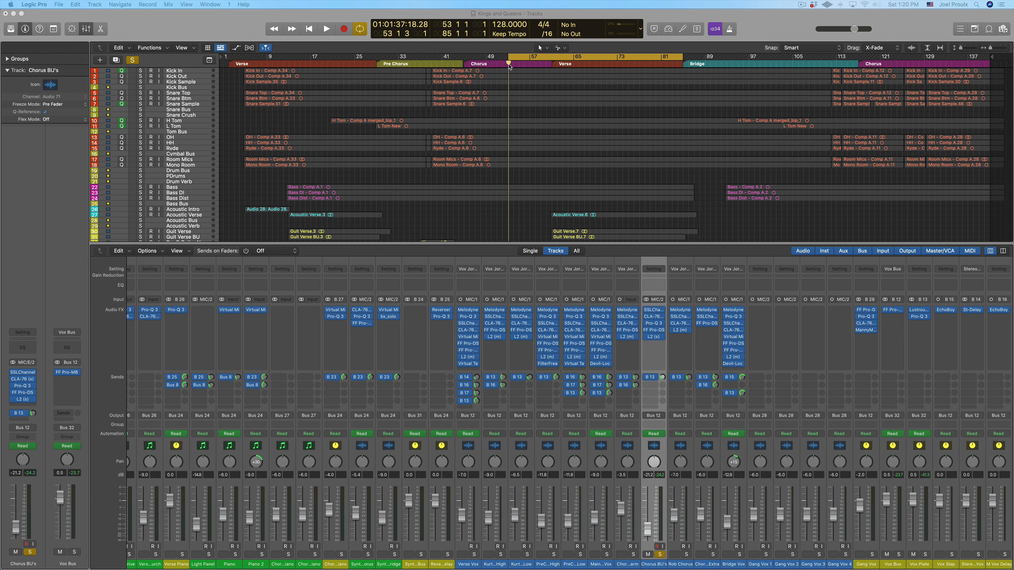
scroll(508, 63, down, 1)
key(space)
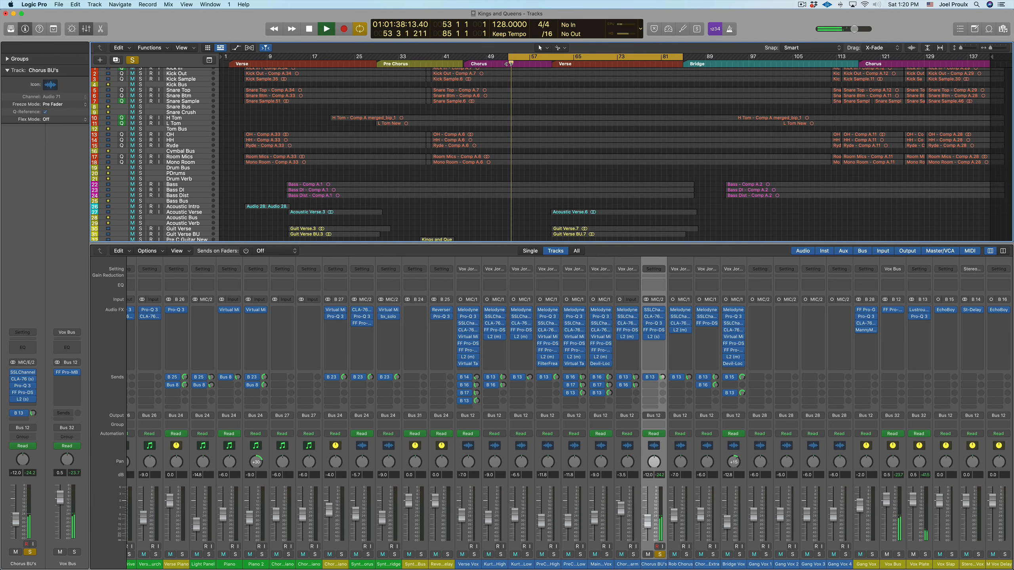
- Stop playback, solo the Chor...arm channel on its own with Chorus BU's unsoloed, and audition it in the chorus
key(space)
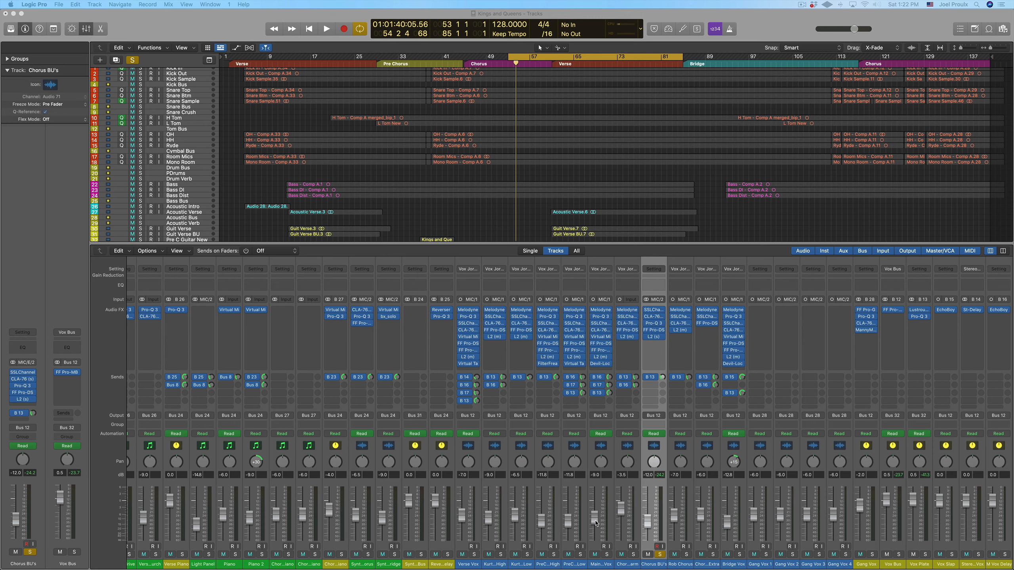
click(633, 554)
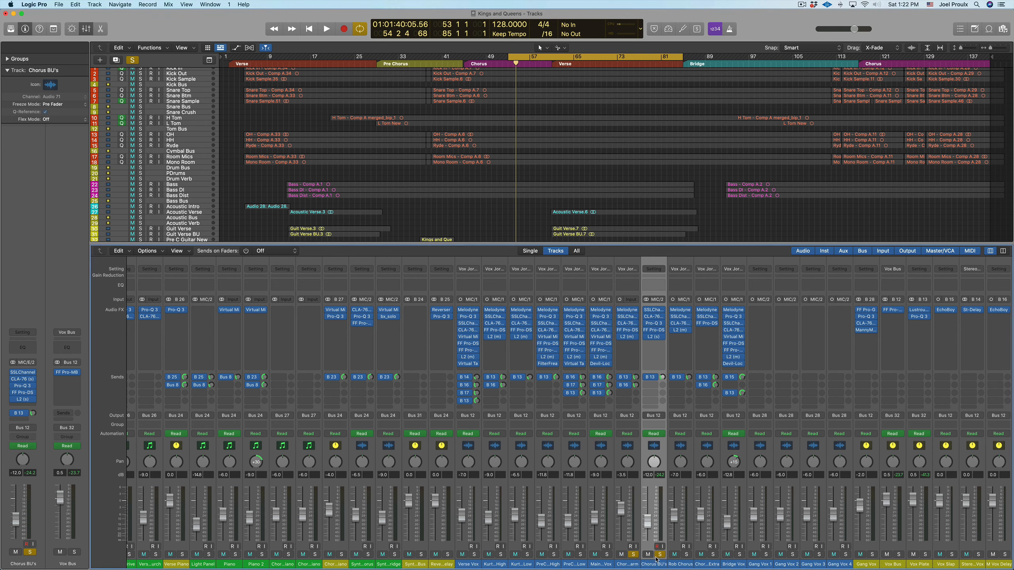
key(space)
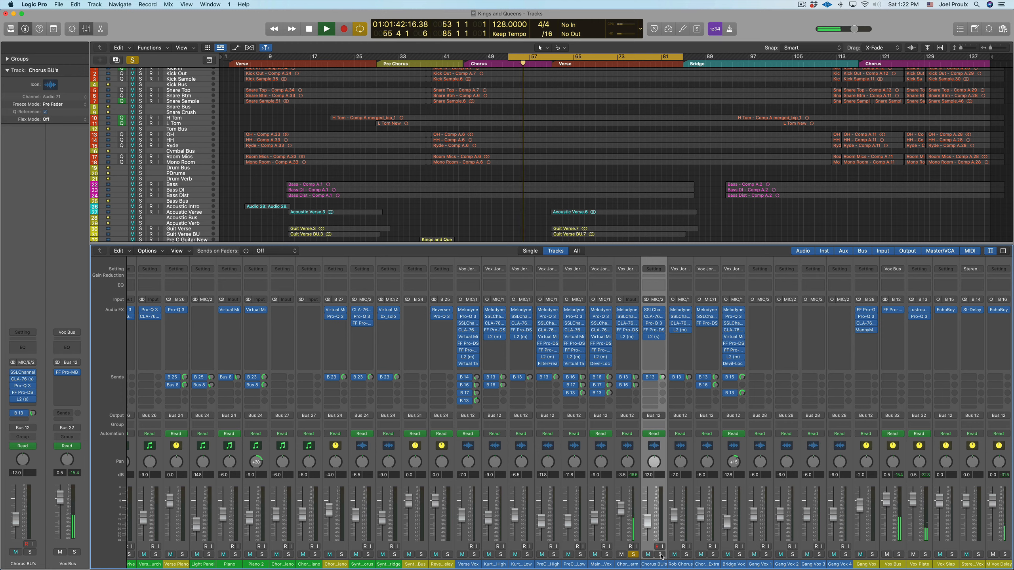
key(space)
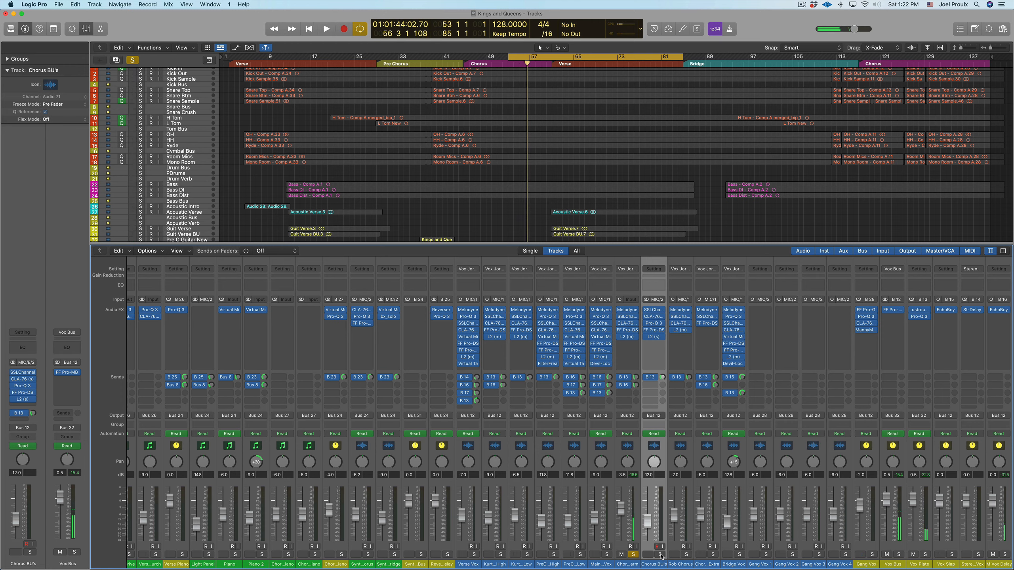
- Audition Chorus BU's and the Main...Vox channel soloed together with Chor...arm, and clear all solos to hear the full mix
click(660, 555)
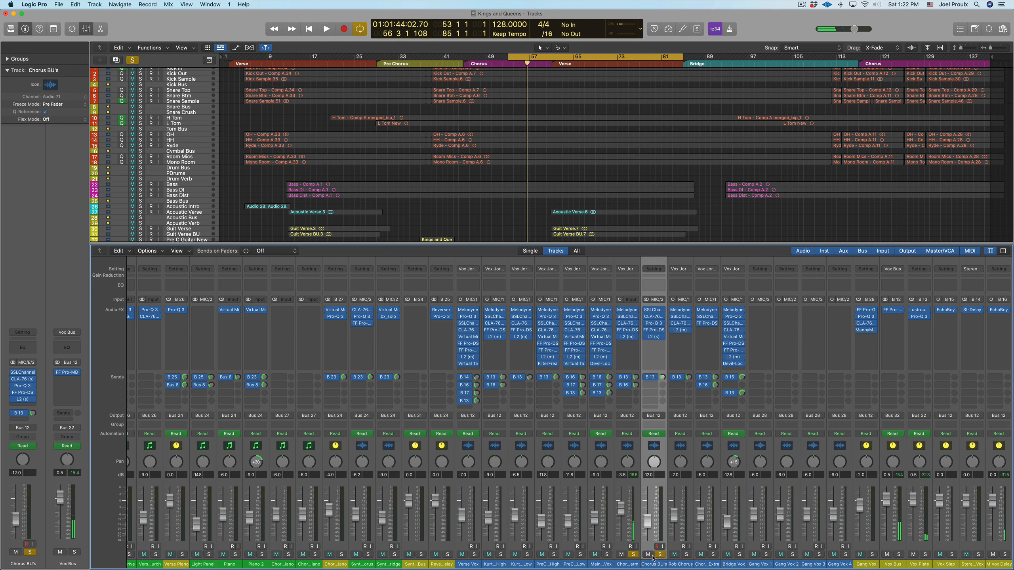
click(607, 555)
key(space)
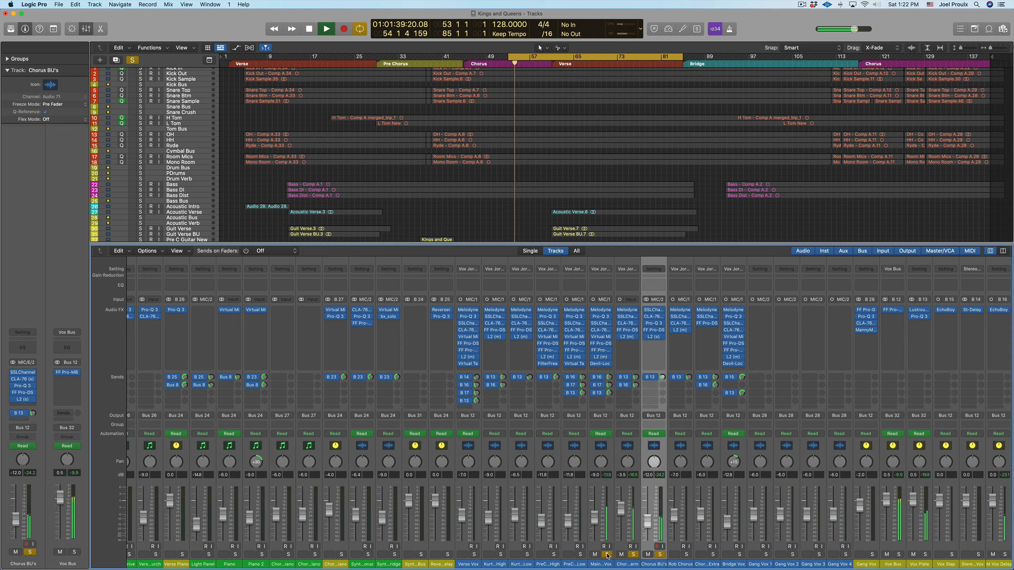
click(132, 60)
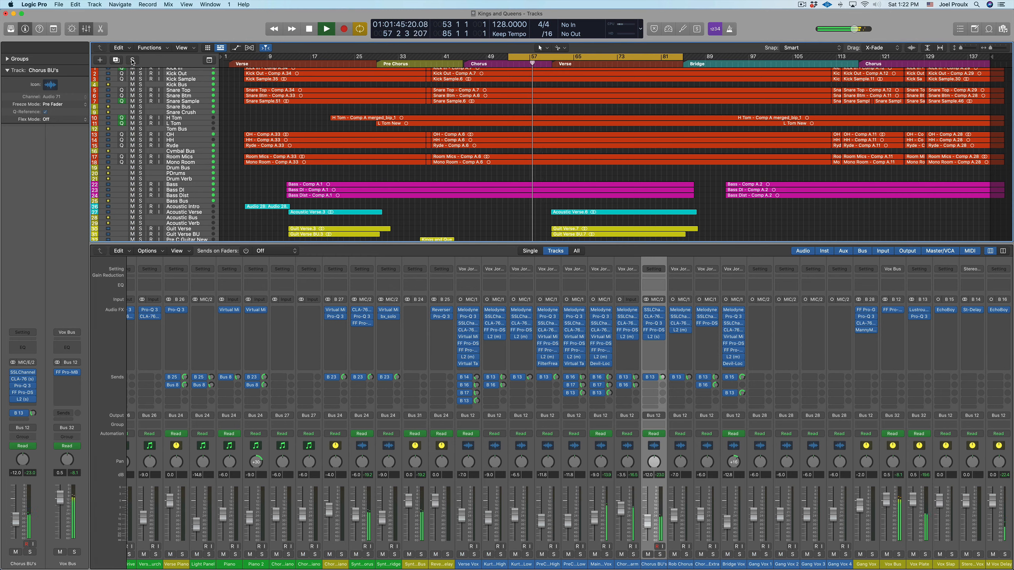